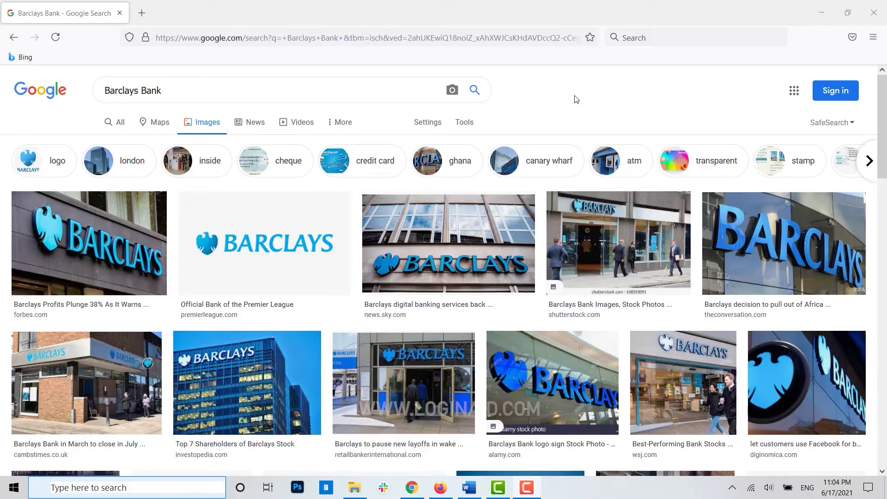
# Step: Open a new tab and go to the Barclays Online Banking registration page
pyautogui.click(141, 14)
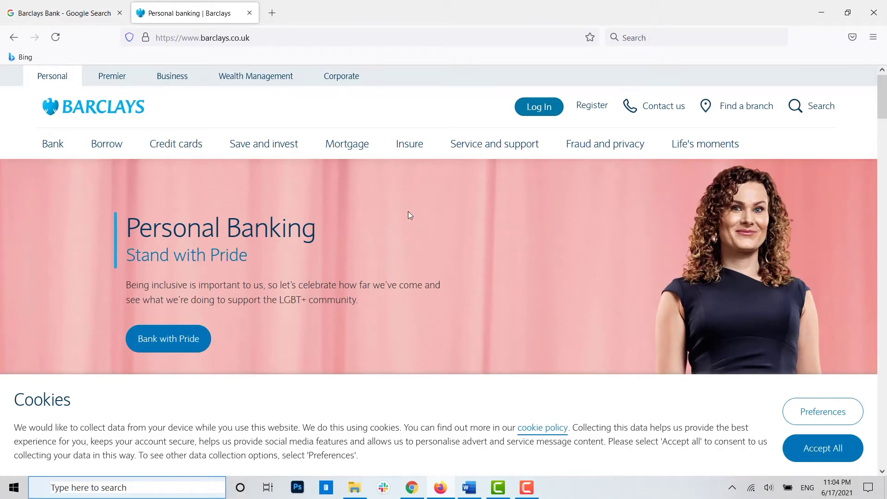
pyautogui.click(591, 112)
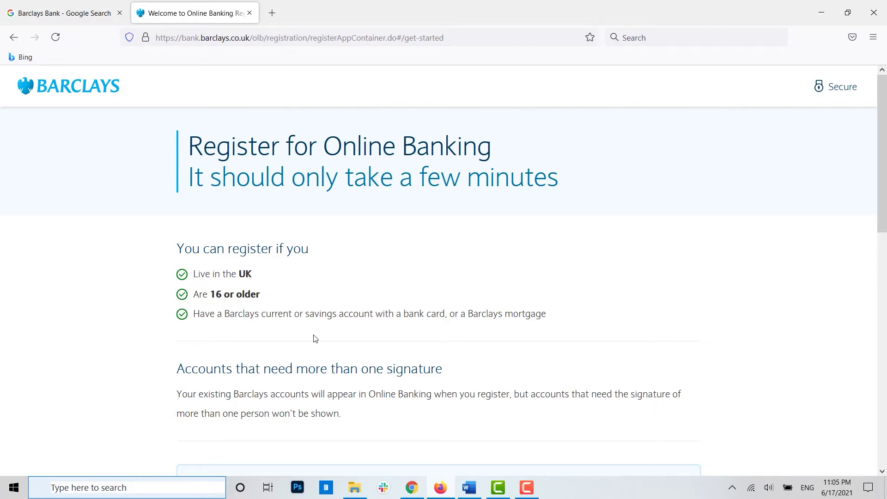
pyautogui.scroll(-2, 314, 337)
pyautogui.scroll(-5, 314, 338)
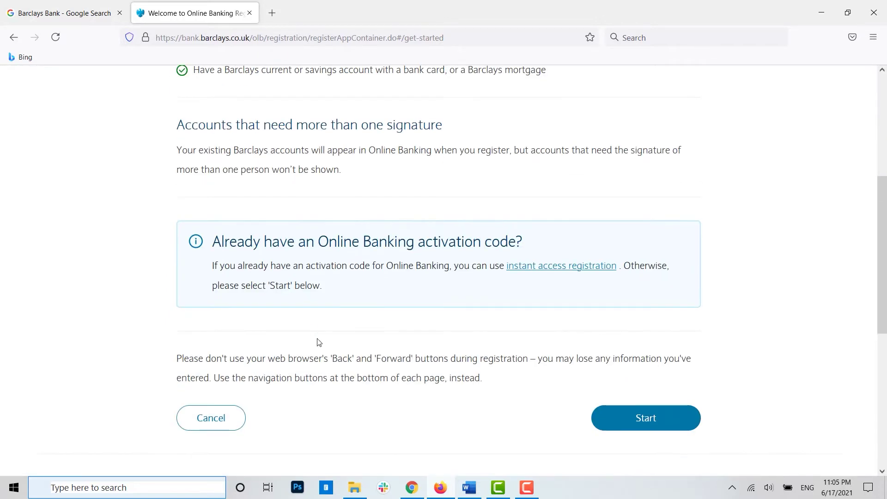
# Step: Start registration to reach the empty Your details form
pyautogui.click(638, 421)
pyautogui.click(302, 233)
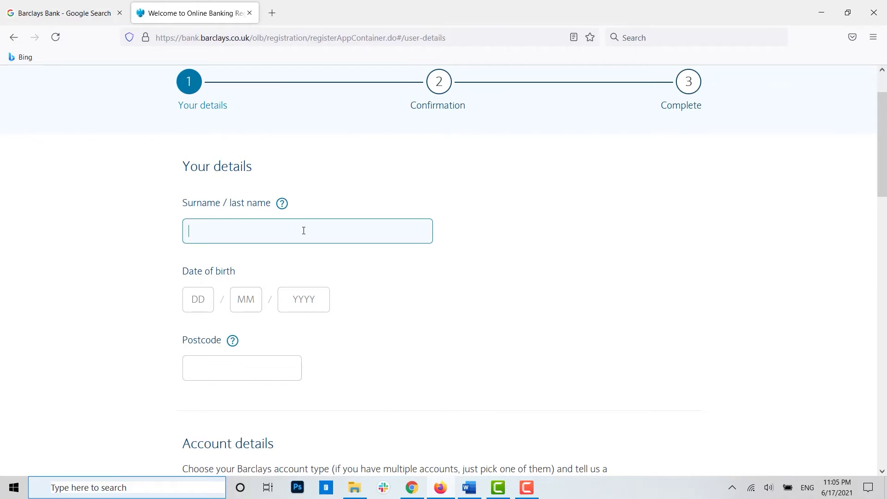
pyautogui.scroll(-3, 223, 177)
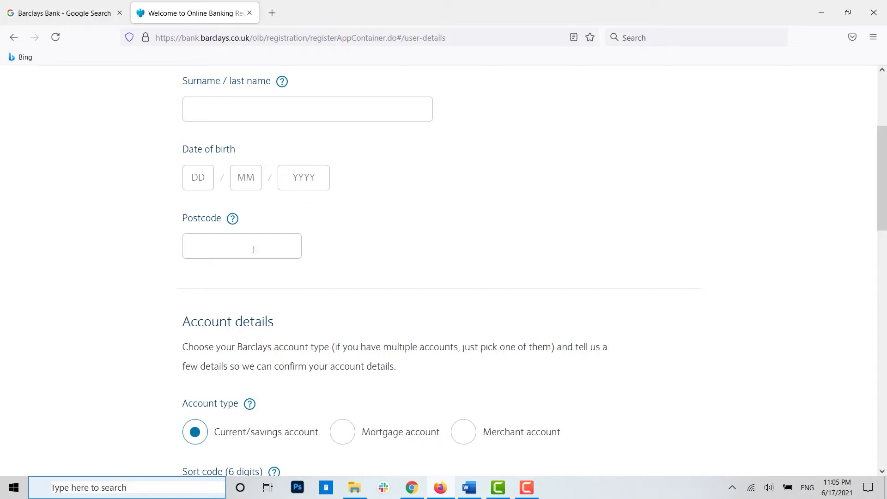
pyautogui.scroll(-2, 320, 183)
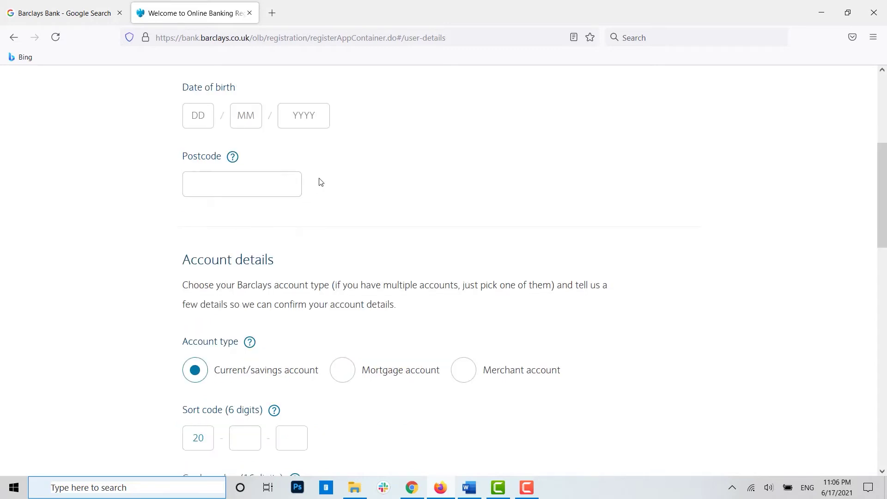
pyautogui.scroll(-3, 319, 182)
pyautogui.scroll(-1, 321, 184)
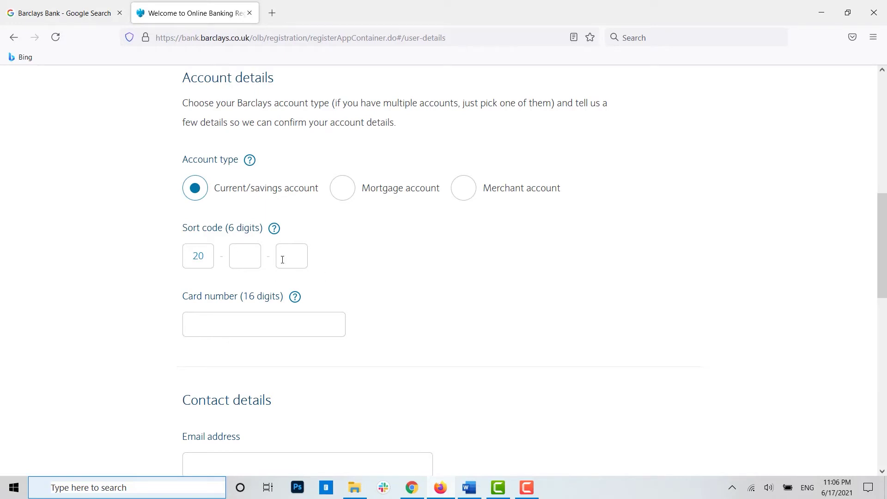
pyautogui.scroll(-1, 386, 309)
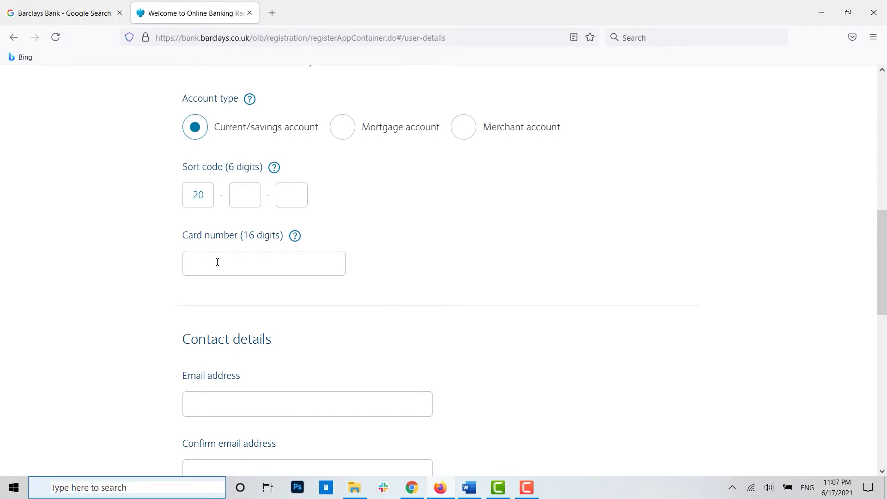
pyautogui.scroll(-1, 366, 285)
pyautogui.scroll(-1, 367, 285)
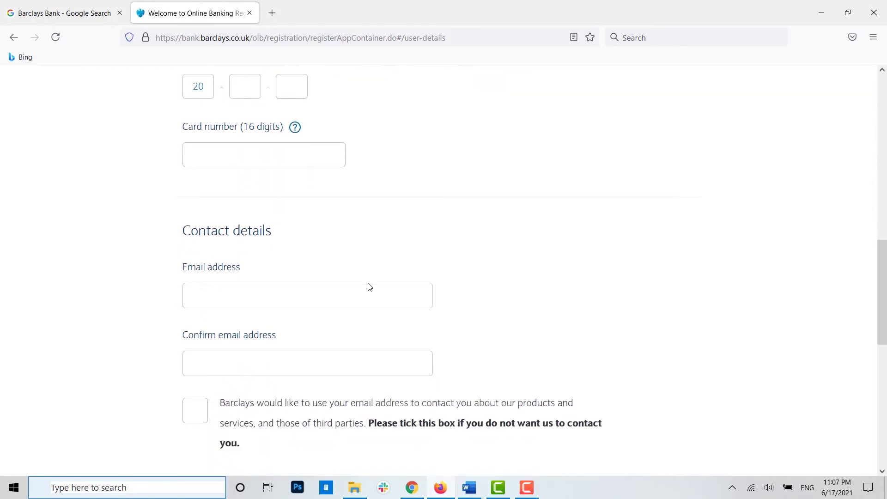
# Step: Select the Email field in the Contact details section, leaving it blank
pyautogui.click(274, 282)
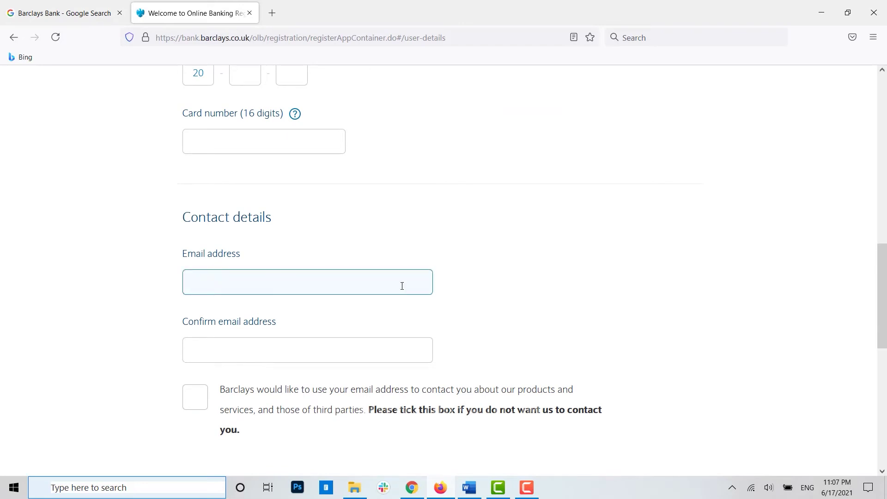
pyautogui.scroll(-1, 416, 294)
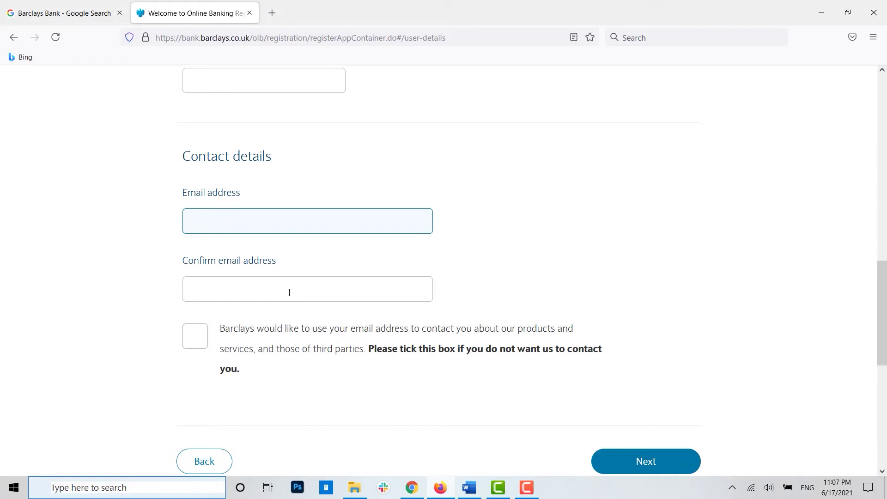
pyautogui.scroll(-1, 392, 291)
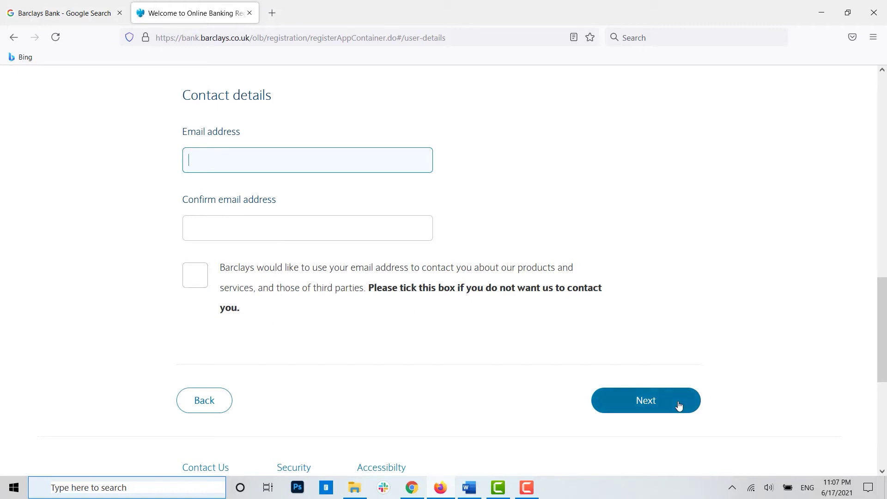
pyautogui.scroll(1, 677, 390)
pyautogui.scroll(3, 676, 388)
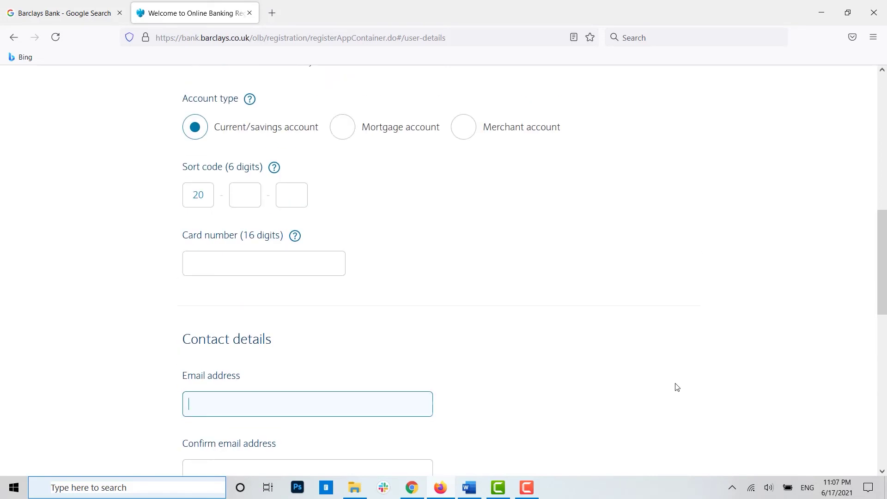
pyautogui.scroll(3, 677, 387)
pyautogui.scroll(3, 677, 387)
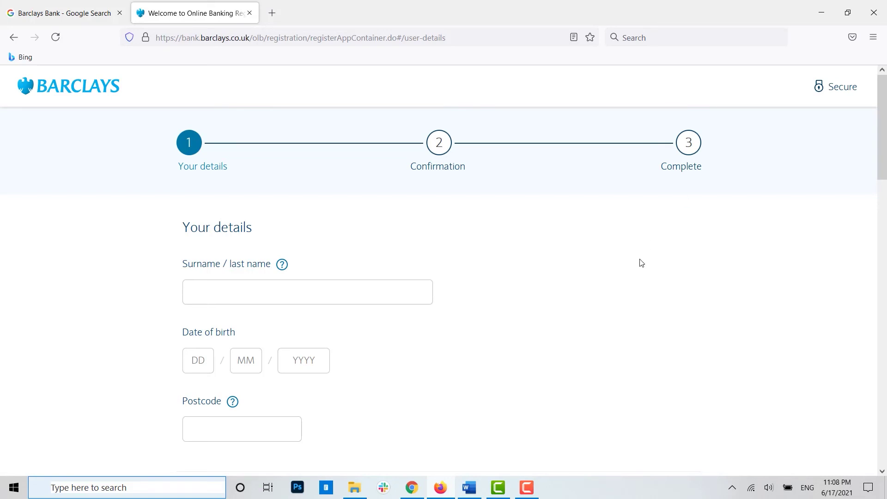
# Step: Open the Barclays home page in a new tab and go to the Online Banking login page
pyautogui.click(91, 91)
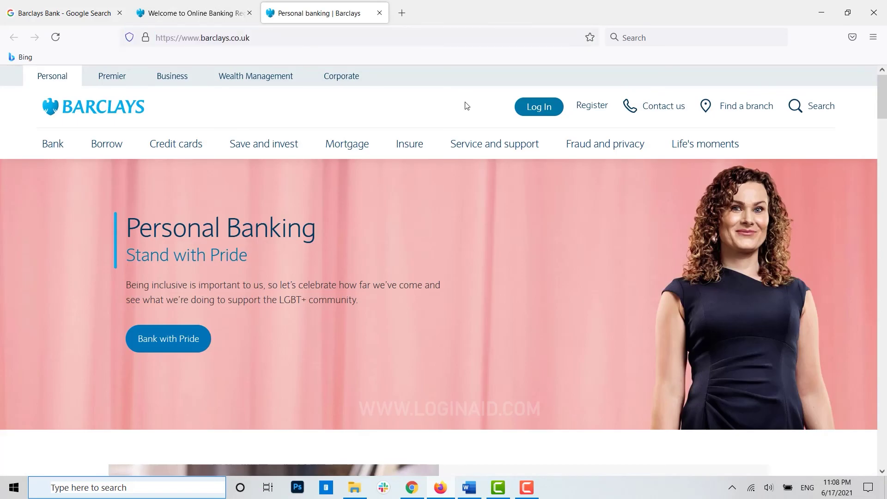
pyautogui.click(541, 116)
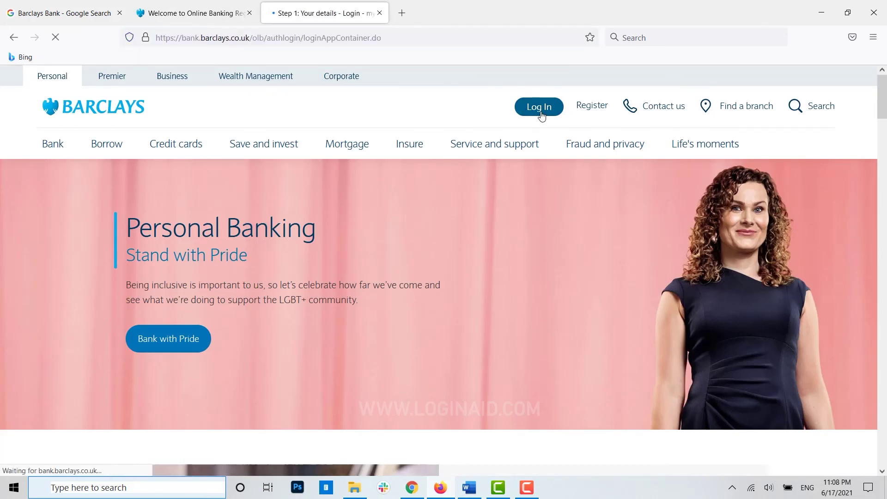
pyautogui.scroll(-2, 264, 341)
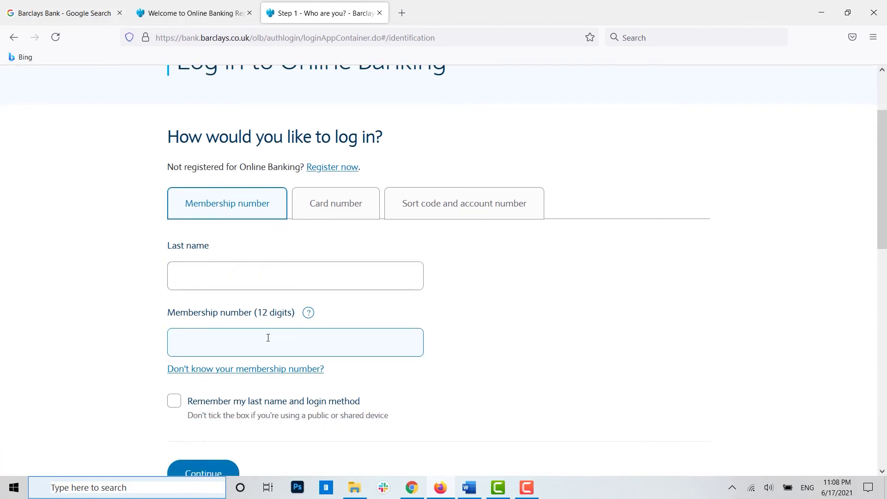
pyautogui.scroll(-2, 297, 340)
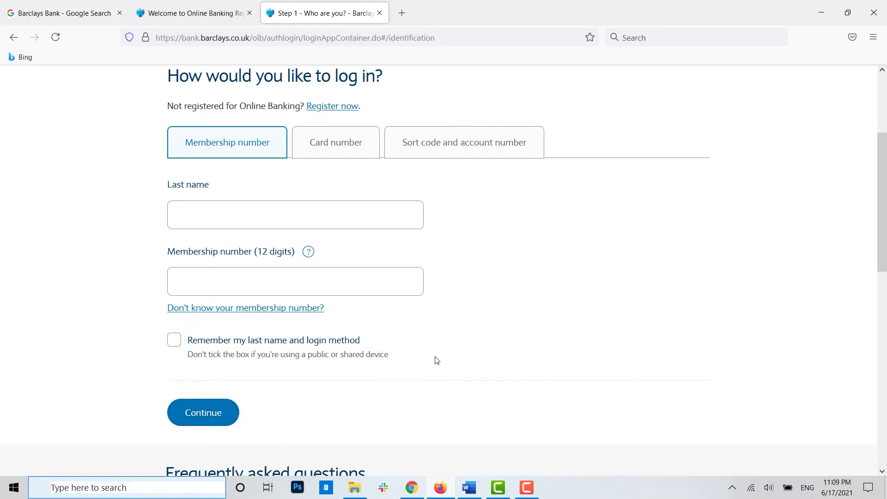
pyautogui.scroll(4, 103, 111)
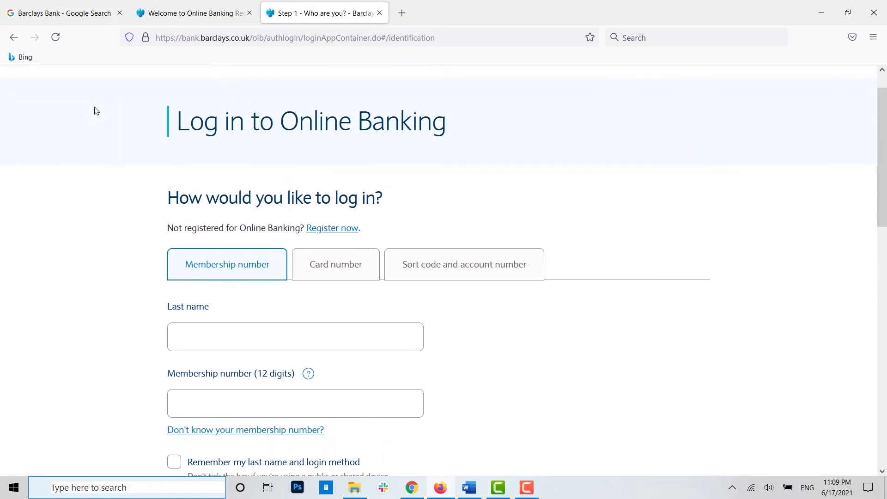
# Step: Go back to the Barclays Personal Banking home page via the Barclays logo
pyautogui.click(60, 93)
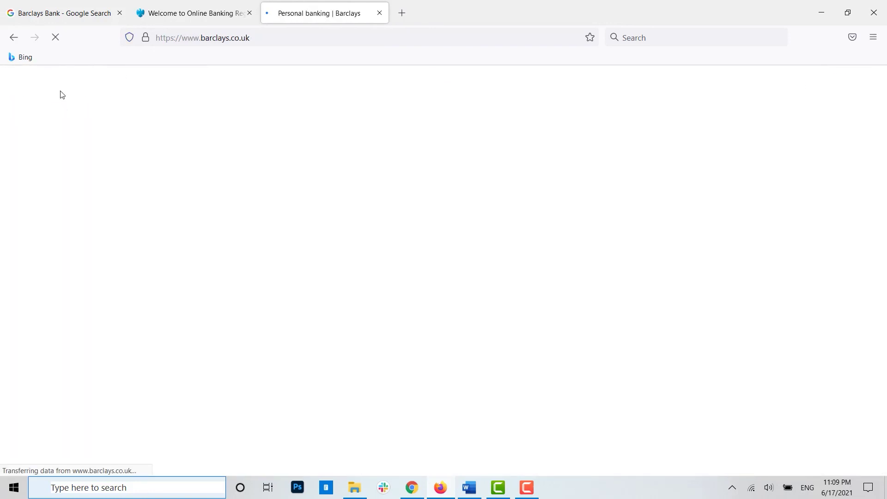